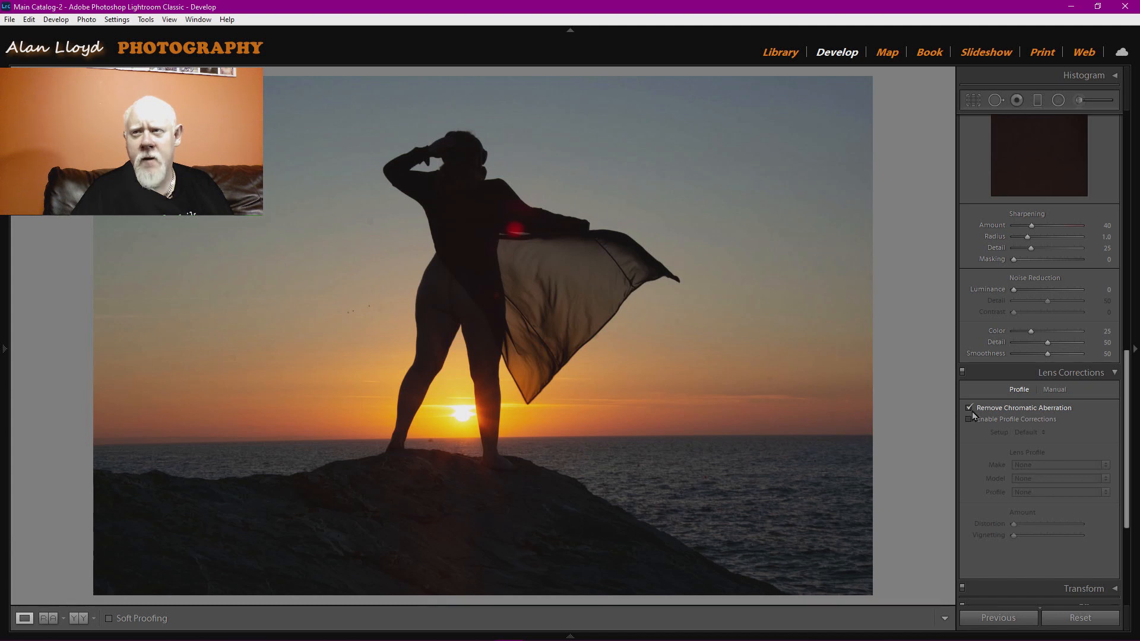
# - Enable the lens profile corrections and set the luminance noise reduction to 20
pyautogui.click(969, 420)
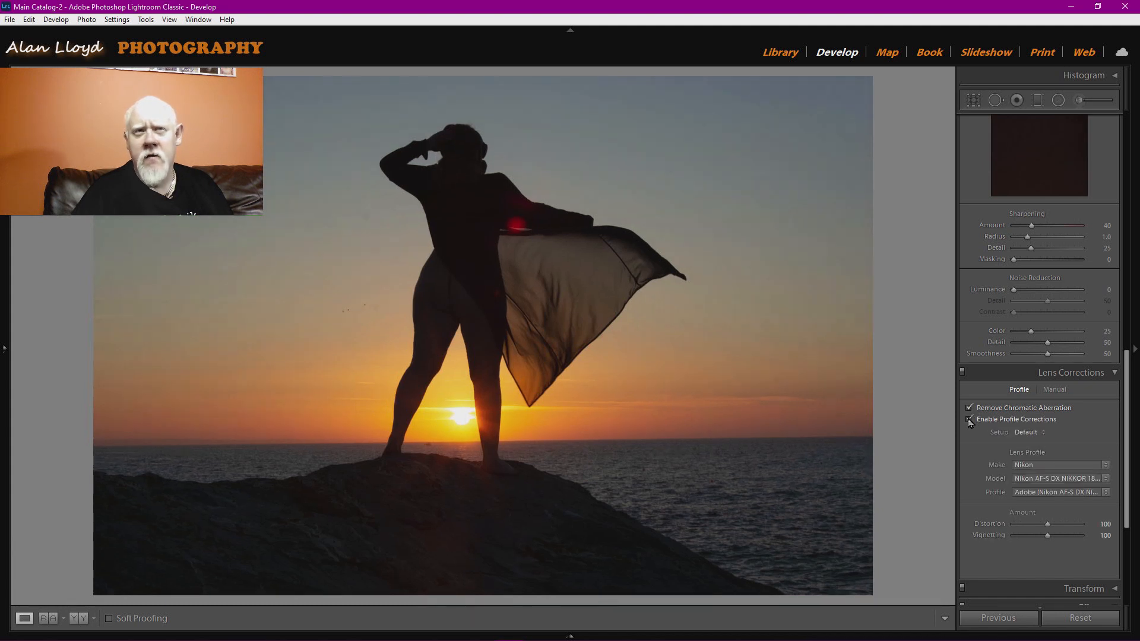
pyautogui.scroll(-3, 1004, 487)
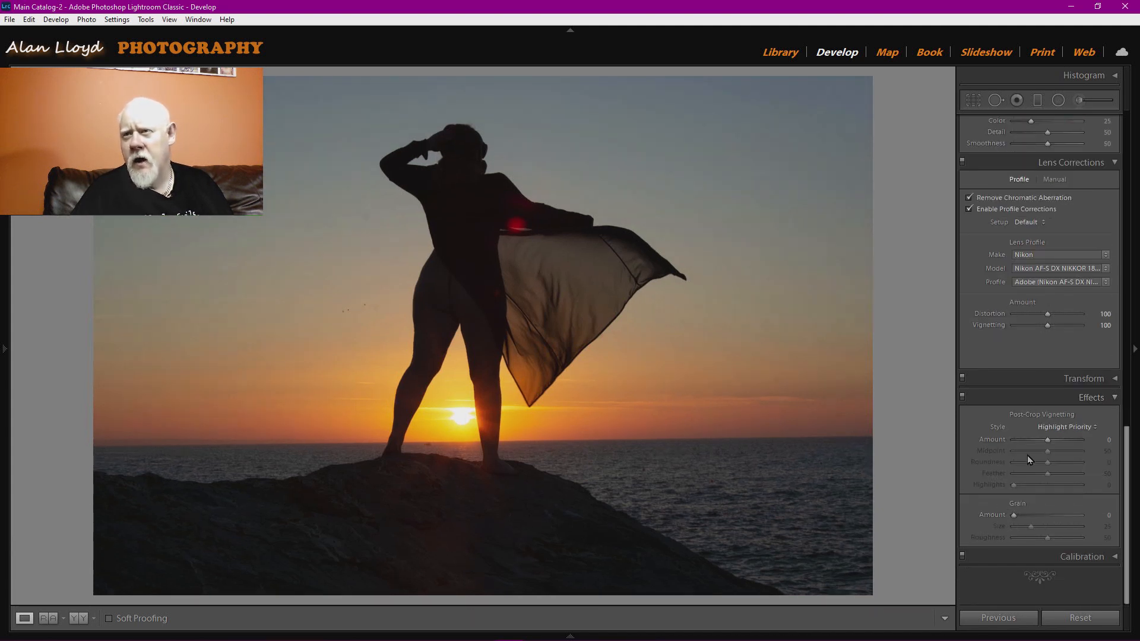
pyautogui.scroll(5, 1027, 454)
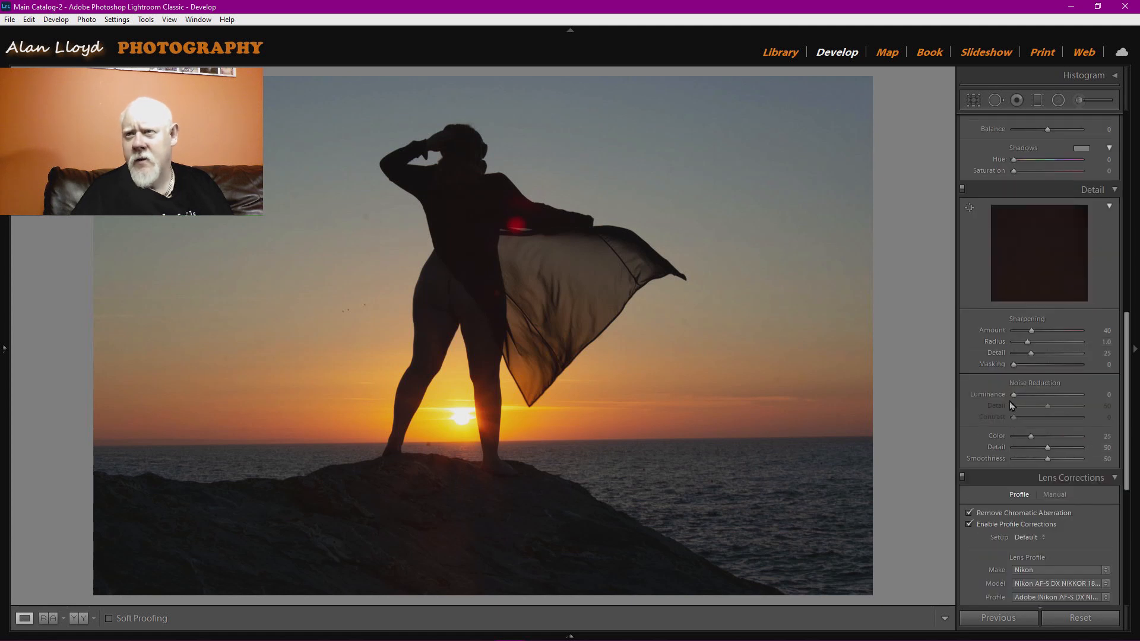
pyautogui.moveTo(1015, 396); pyautogui.dragTo(1021, 396)
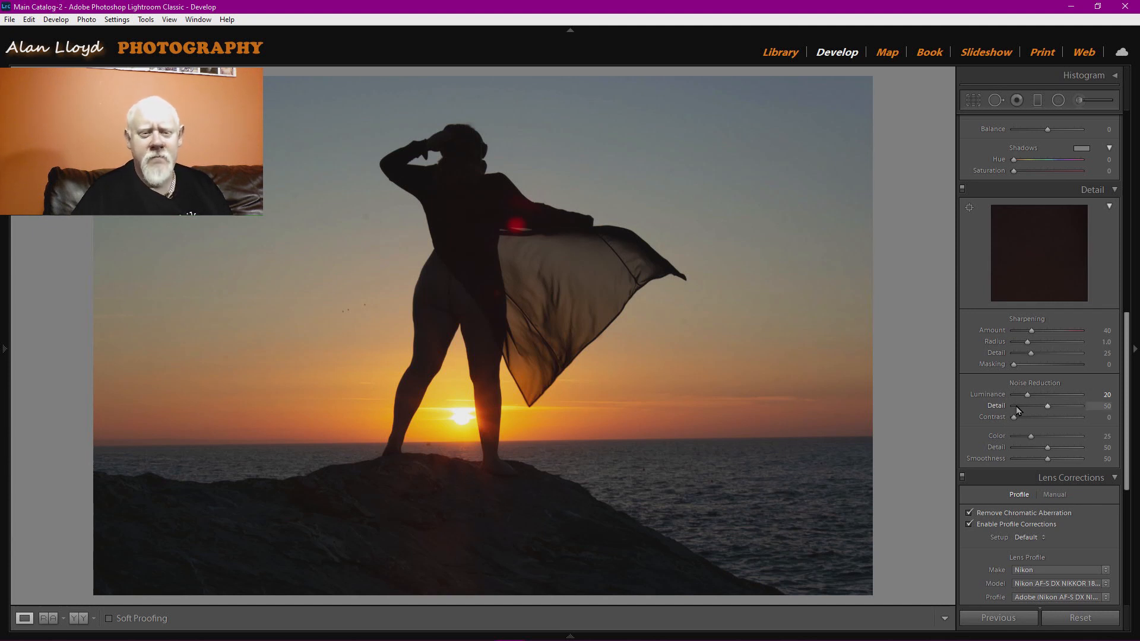
# - Set the photo's Highlights to -56 and its Shadows to +16
pyautogui.scroll(5, 1016, 407)
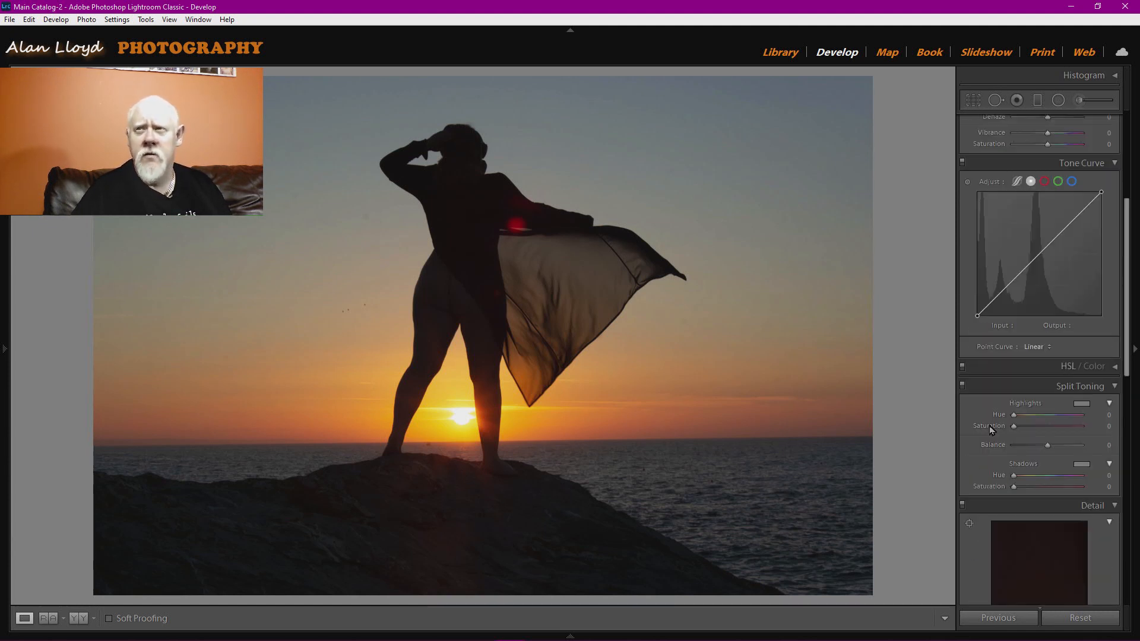
pyautogui.scroll(4, 989, 427)
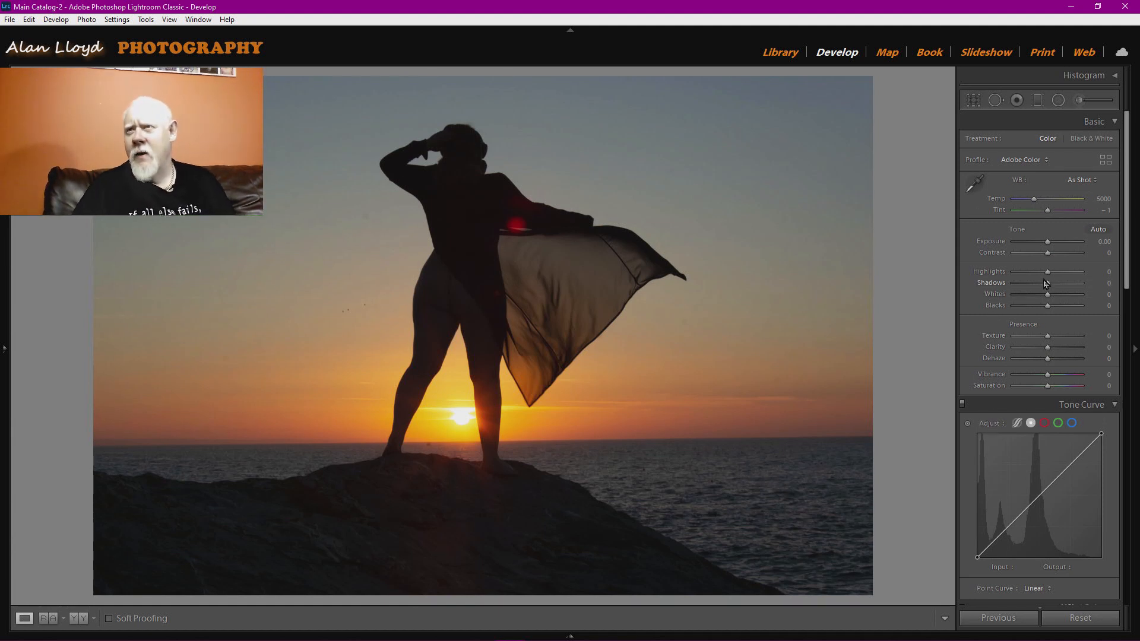
pyautogui.moveTo(1045, 275); pyautogui.dragTo(1089, 284)
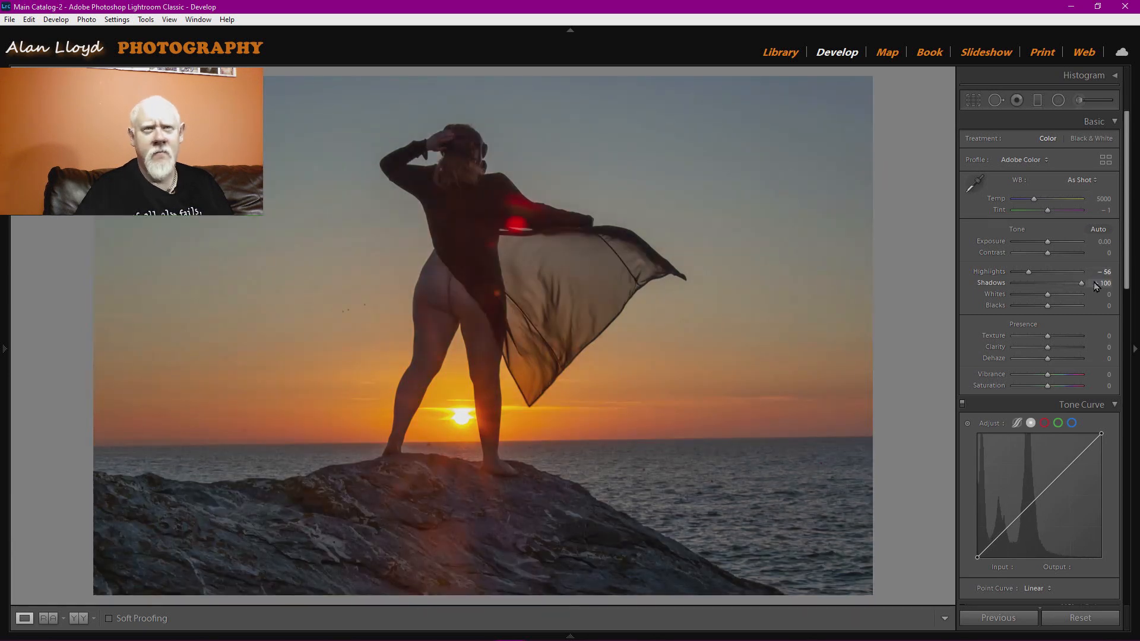
pyautogui.moveTo(1076, 288); pyautogui.dragTo(1056, 286)
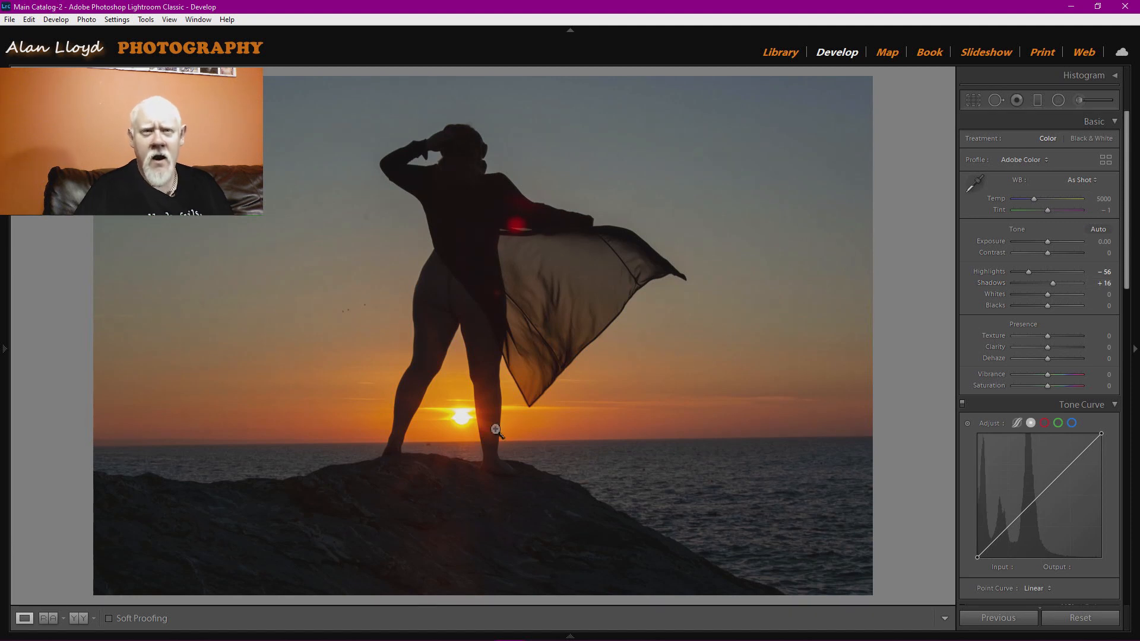
# - Heal away the small boat on the horizon between the woman's legs with Spot Removal
pyautogui.click(425, 454)
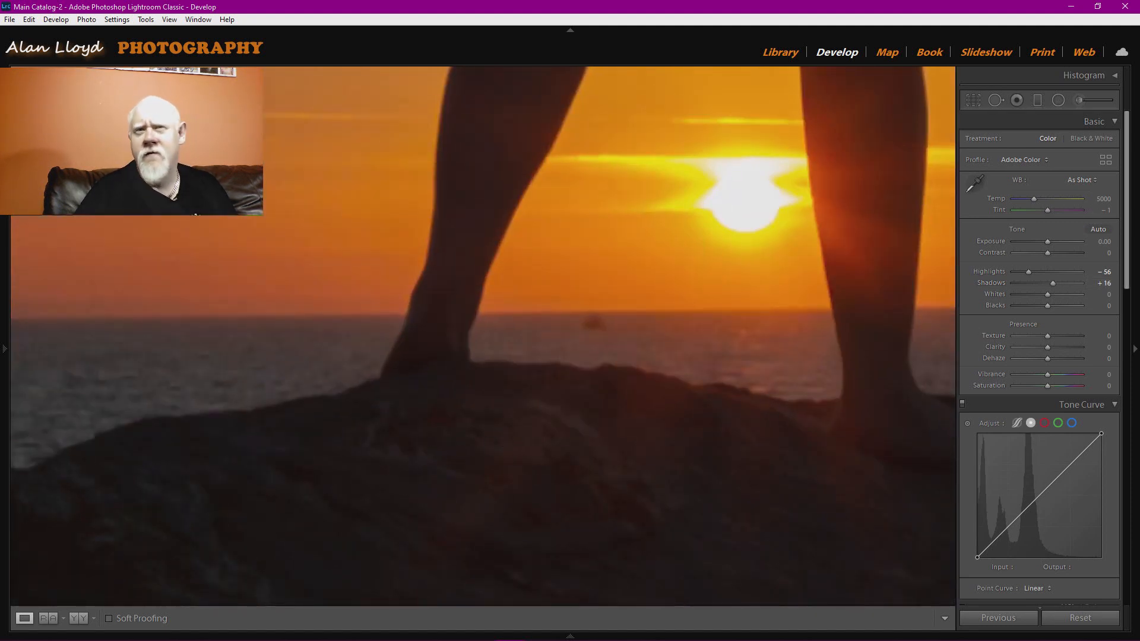
pyautogui.click(997, 100)
pyautogui.scroll(-5, 600, 323)
pyautogui.scroll(-1, 600, 324)
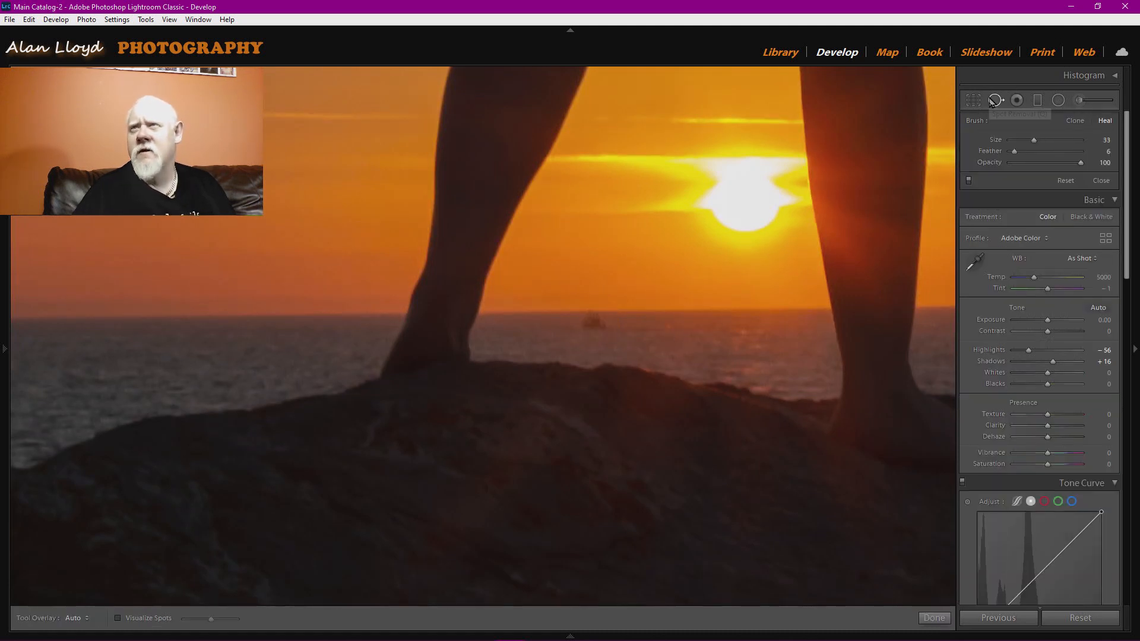
pyautogui.click(591, 321)
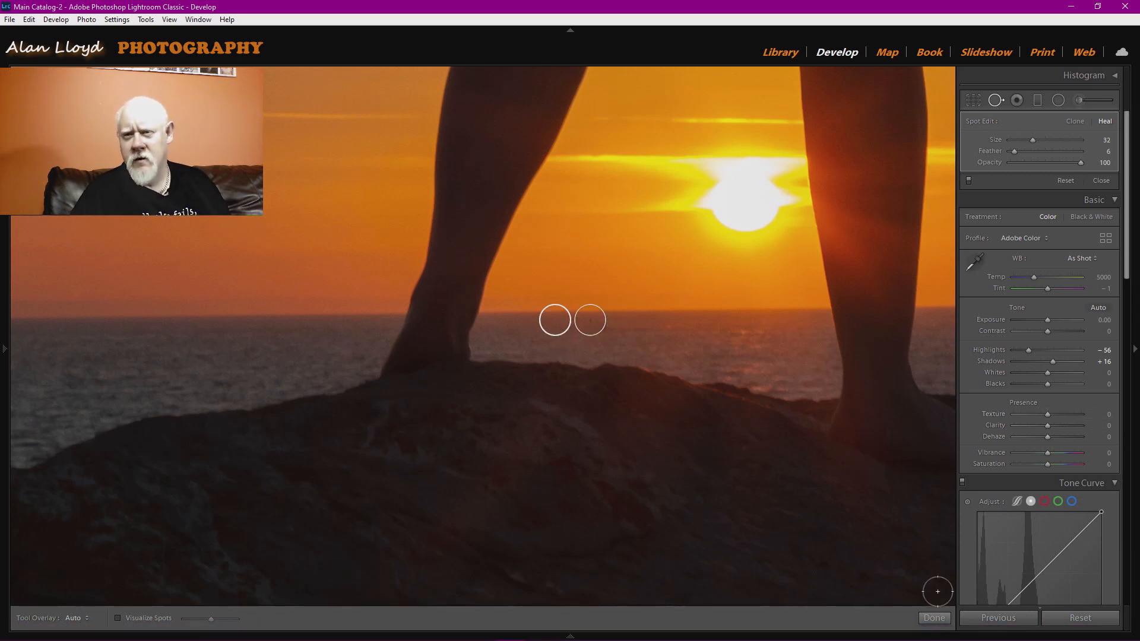
pyautogui.click(943, 617)
pyautogui.click(611, 331)
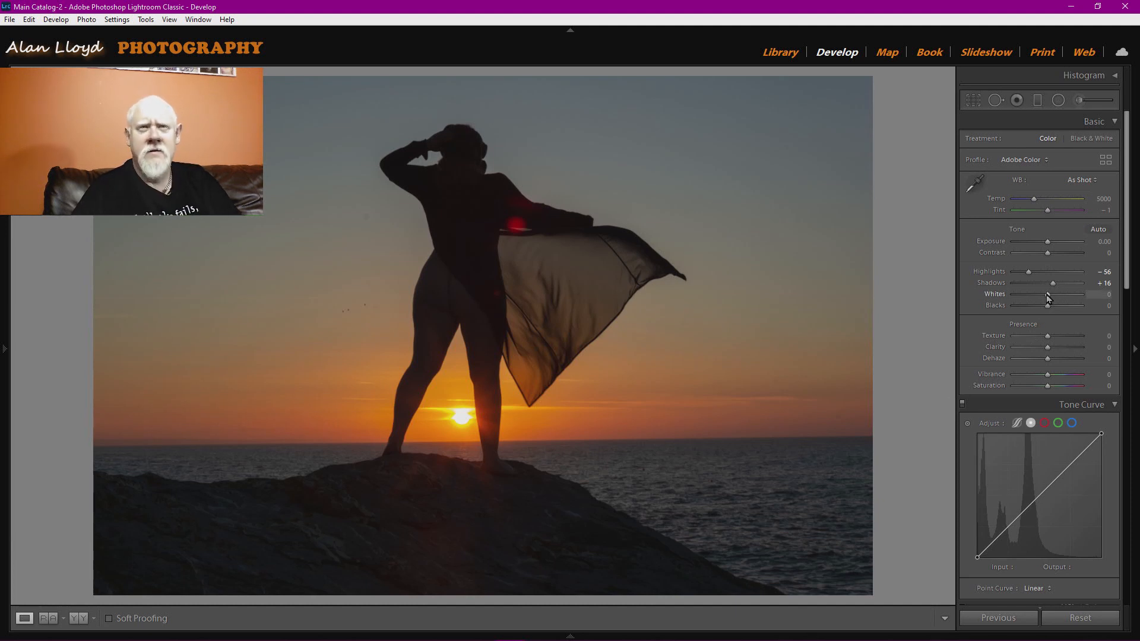
# - Set the Highlights to -70, the Whites to +33 and the Blacks to -1
pyautogui.moveTo(1029, 274); pyautogui.dragTo(1024, 273)
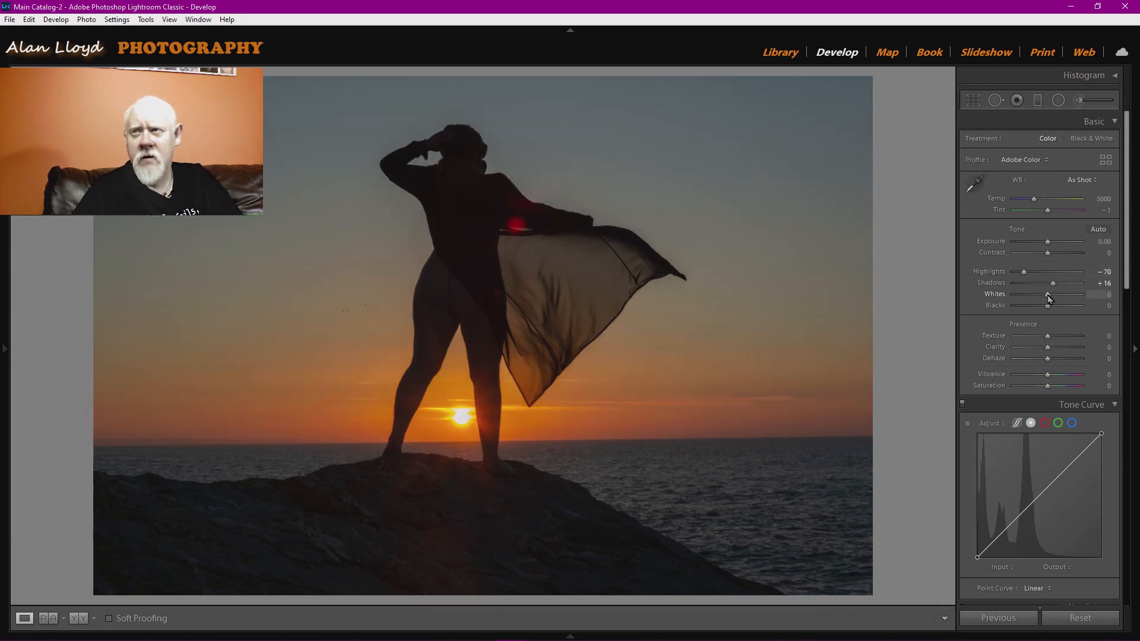
pyautogui.scroll(5, 1049, 297)
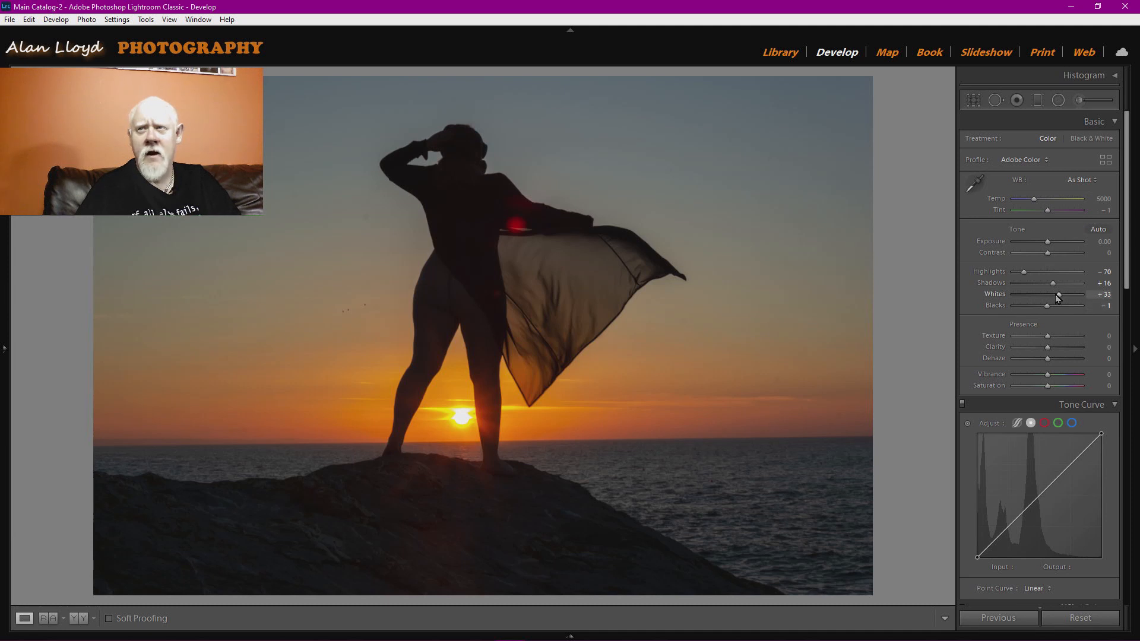
pyautogui.moveTo(1060, 294)
pyautogui.mouseDown()
pyautogui.moveTo(1047, 295)
pyautogui.moveTo(1075, 297)
pyautogui.moveTo(1059, 298)
pyautogui.mouseUp()
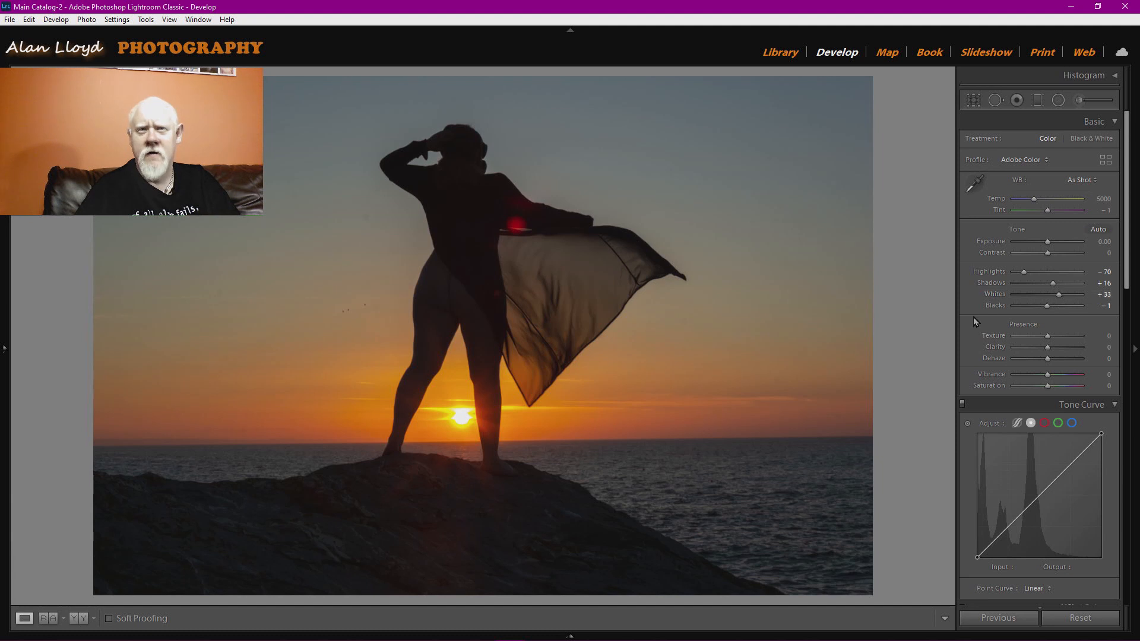
# - Straighten the photo so the sea horizon is level, keeping the original aspect ratio, and apply the crop
pyautogui.click(973, 99)
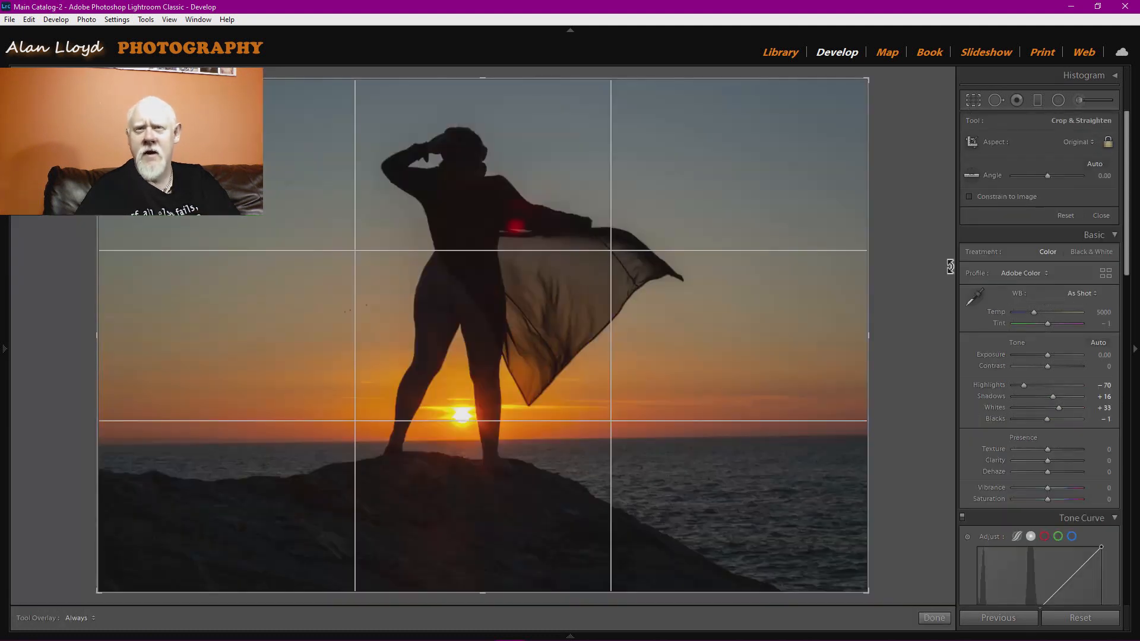
pyautogui.click(1095, 163)
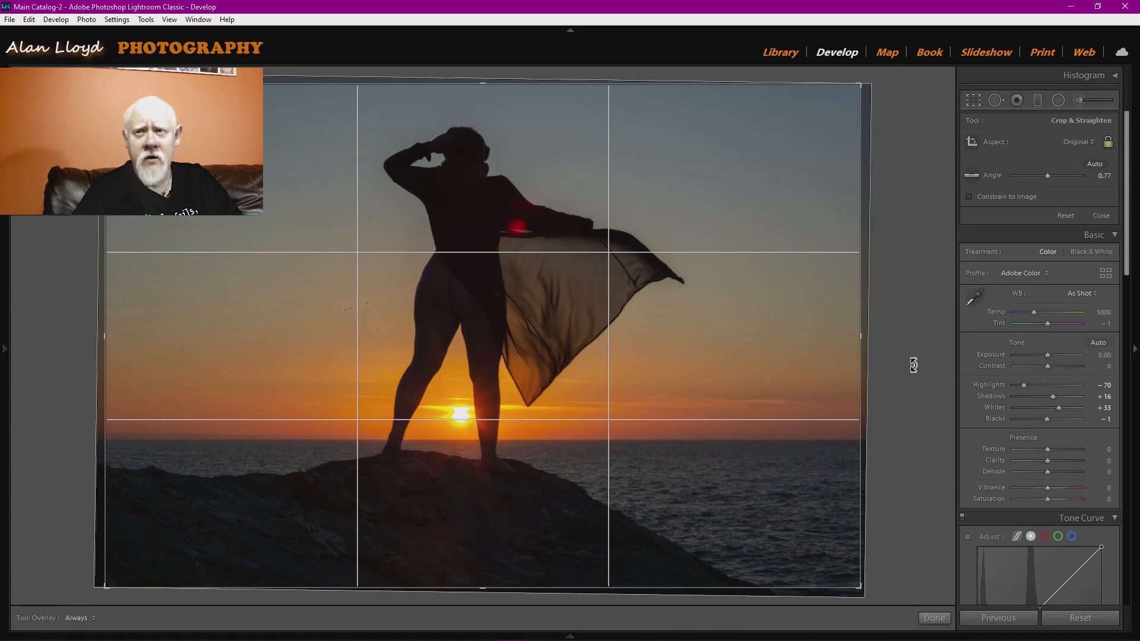
pyautogui.moveTo(913, 364); pyautogui.dragTo(909, 363)
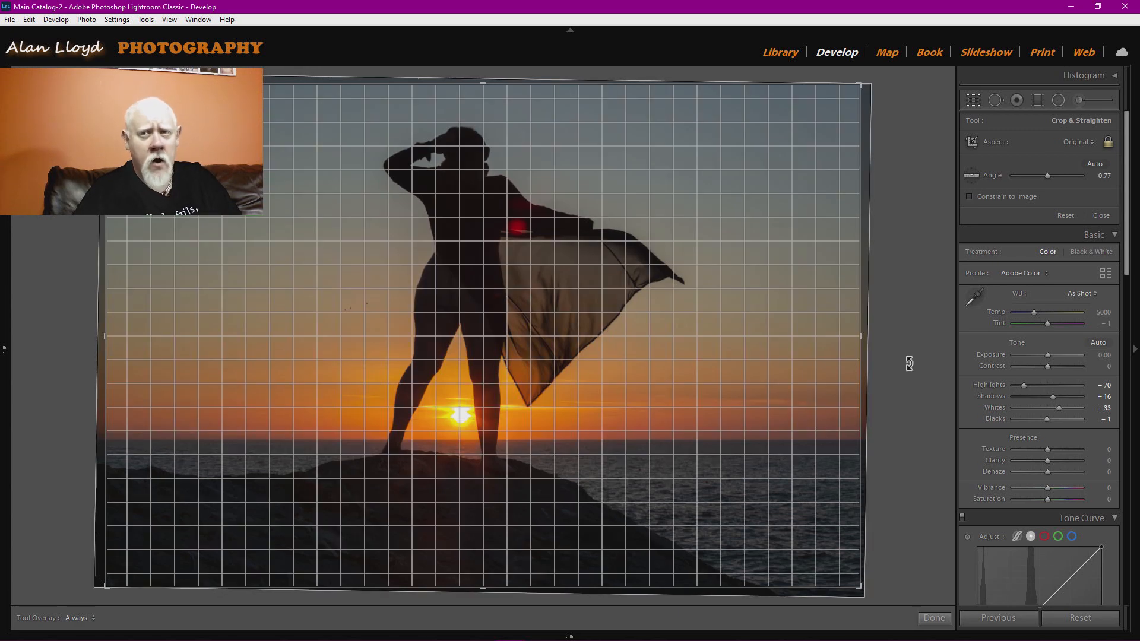
pyautogui.moveTo(909, 363)
pyautogui.mouseDown()
pyautogui.moveTo(911, 397)
pyautogui.moveTo(908, 344)
pyautogui.mouseUp()
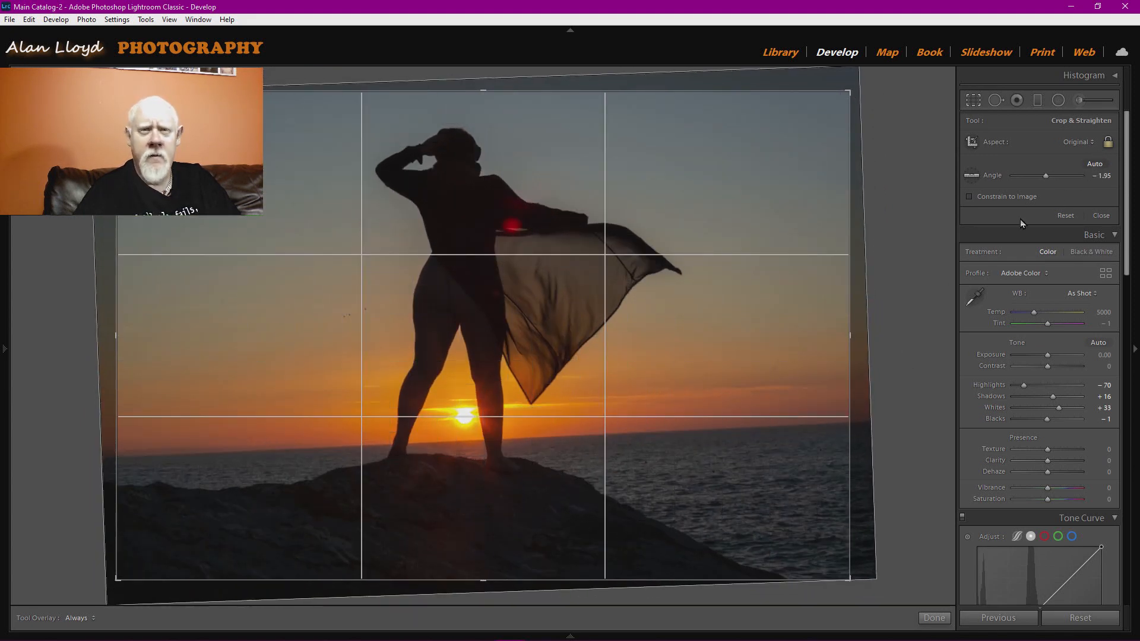
pyautogui.click(934, 619)
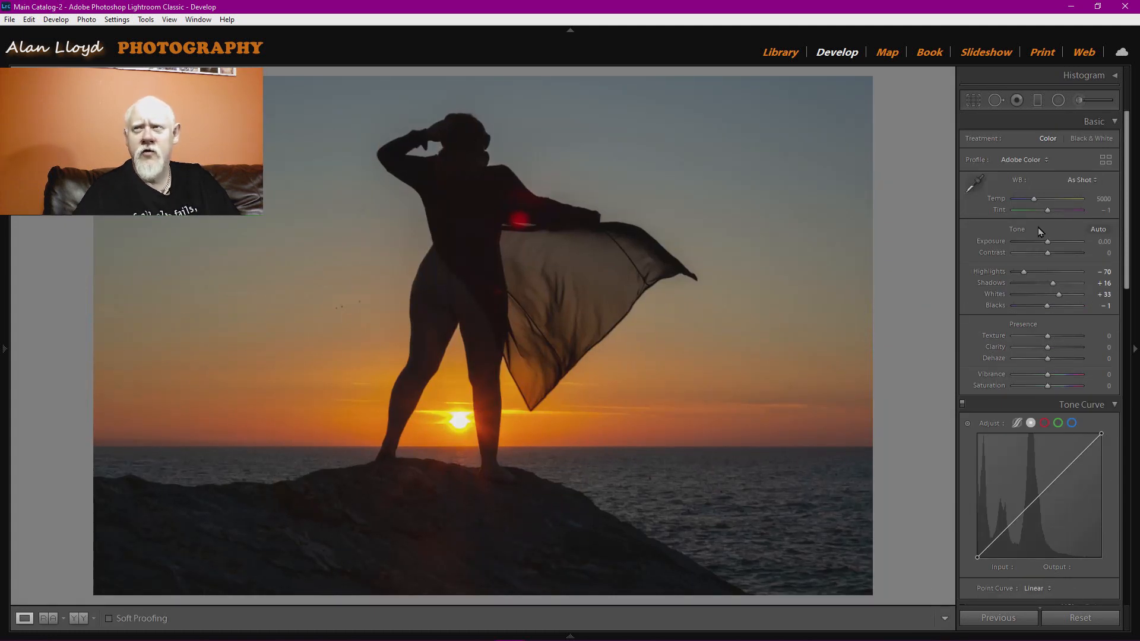
# - Shift the white balance to a Tint of +39 and a Temp of 5772
pyautogui.moveTo(1048, 213); pyautogui.dragTo(1051, 212)
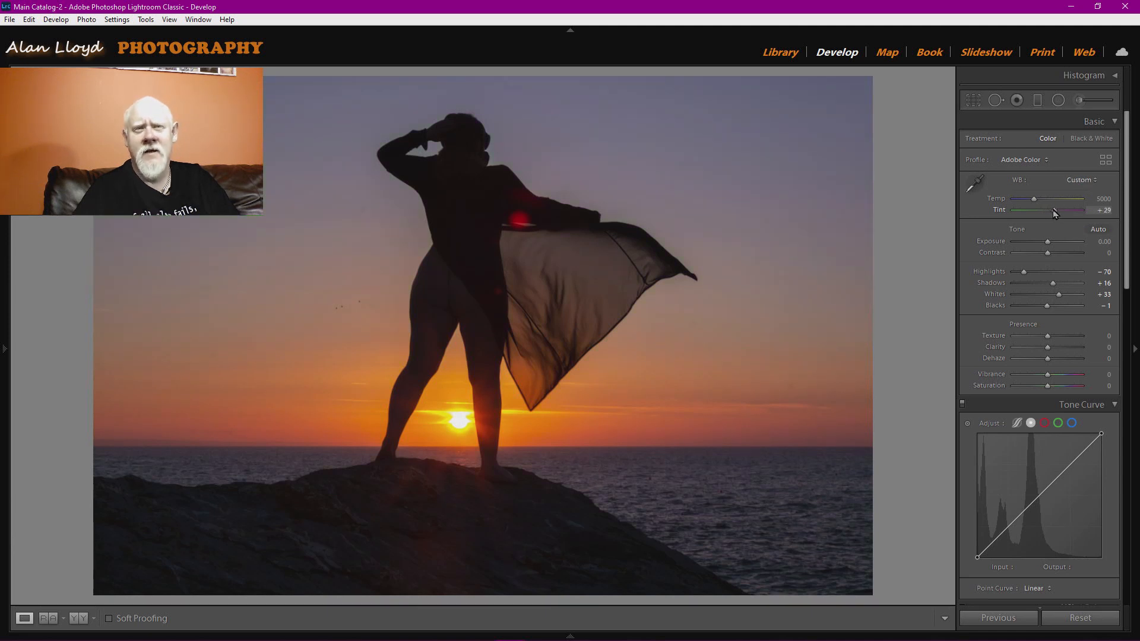
pyautogui.moveTo(1053, 209); pyautogui.dragTo(1056, 211)
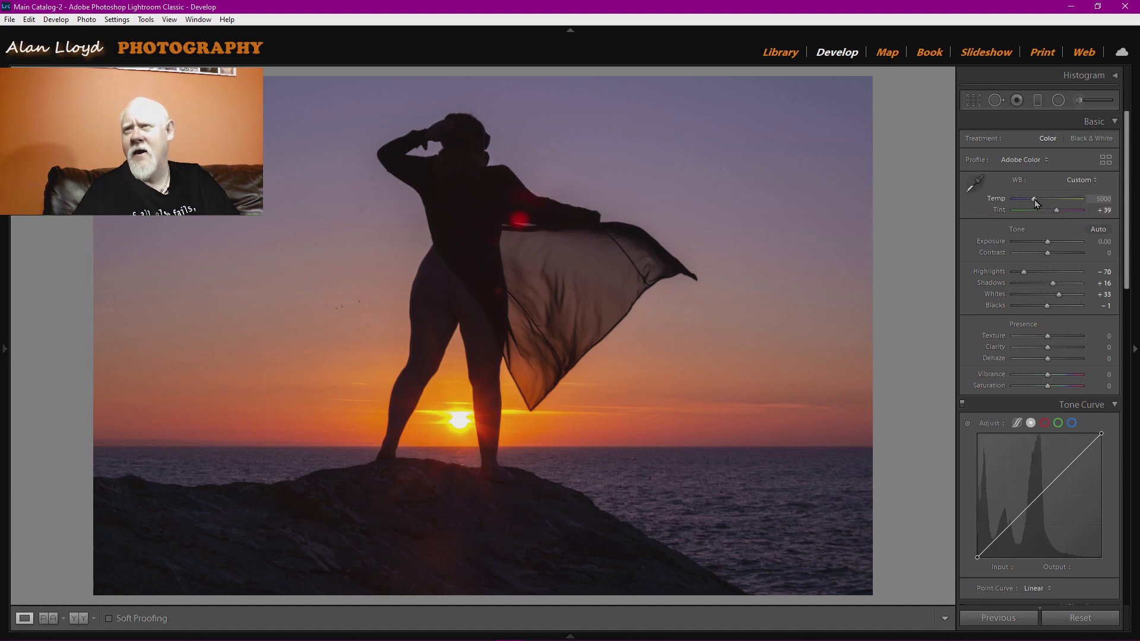
pyautogui.moveTo(1034, 200); pyautogui.dragTo(1041, 204)
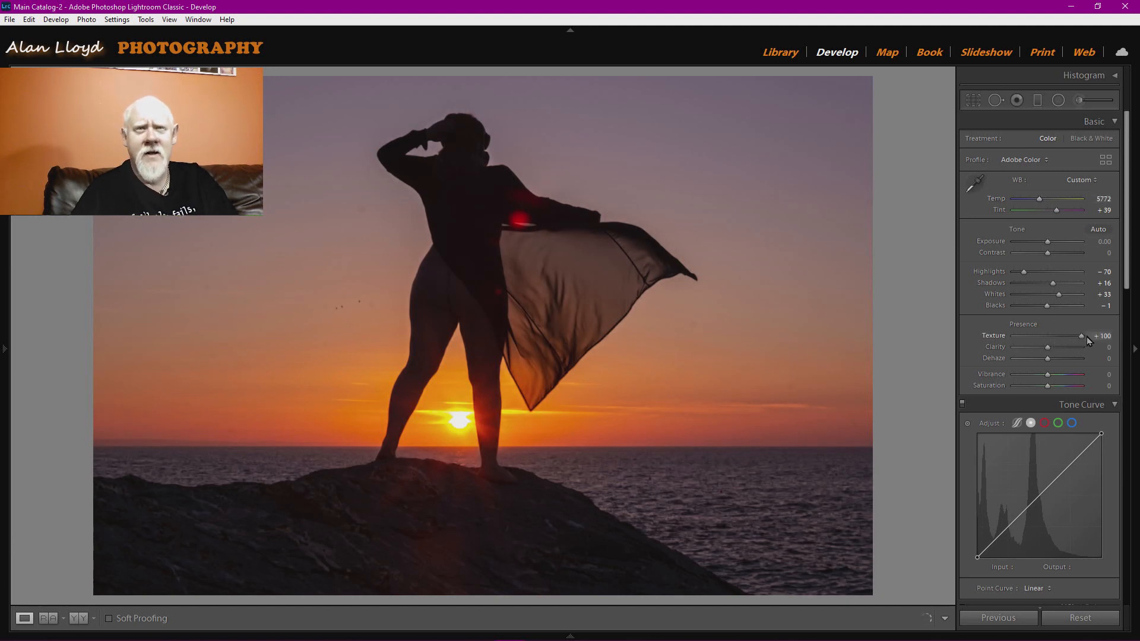
# - Try a Texture of +100, inspect the dark specks in the sky up close, and reset the Texture
pyautogui.moveTo(1109, 339); pyautogui.dragTo(1084, 336)
pyautogui.click(340, 312)
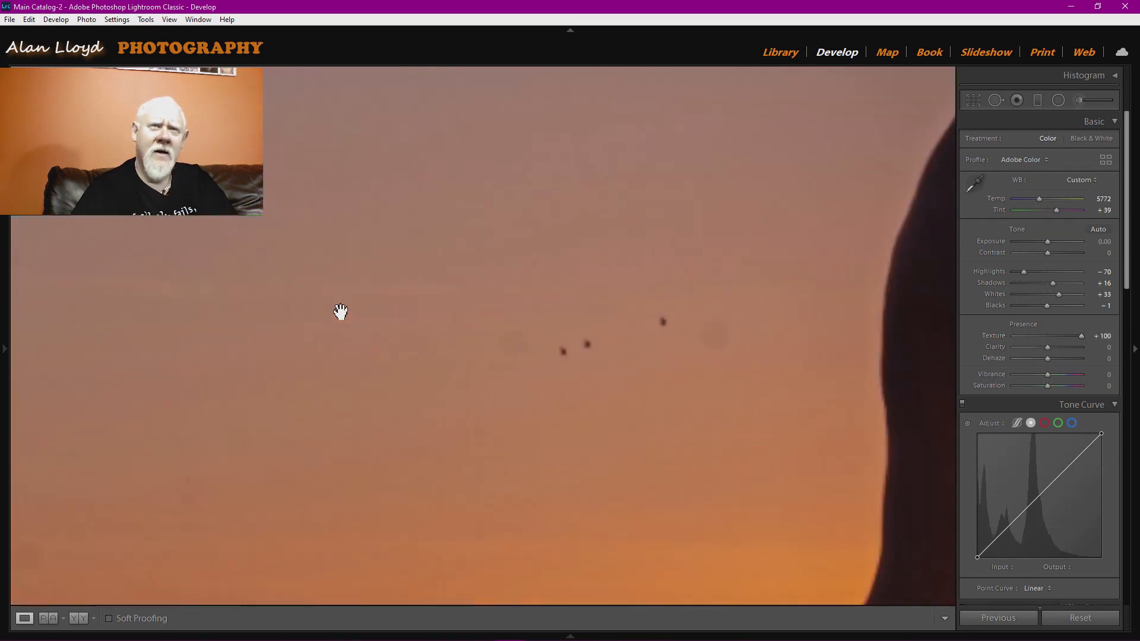
pyautogui.click(648, 347)
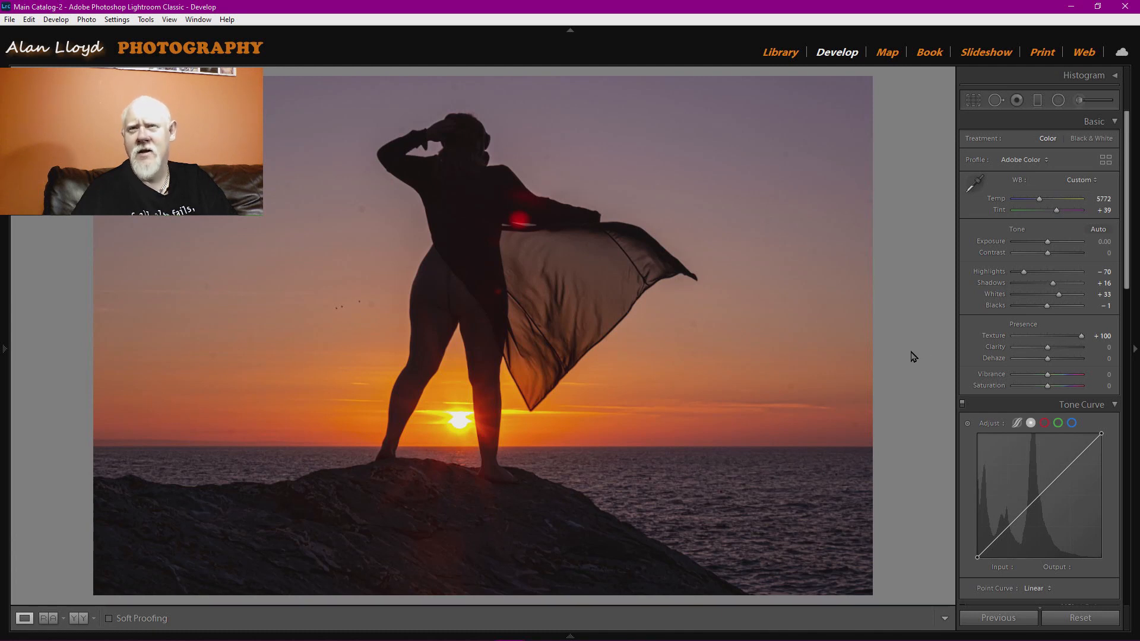
pyautogui.doubleClick(990, 337)
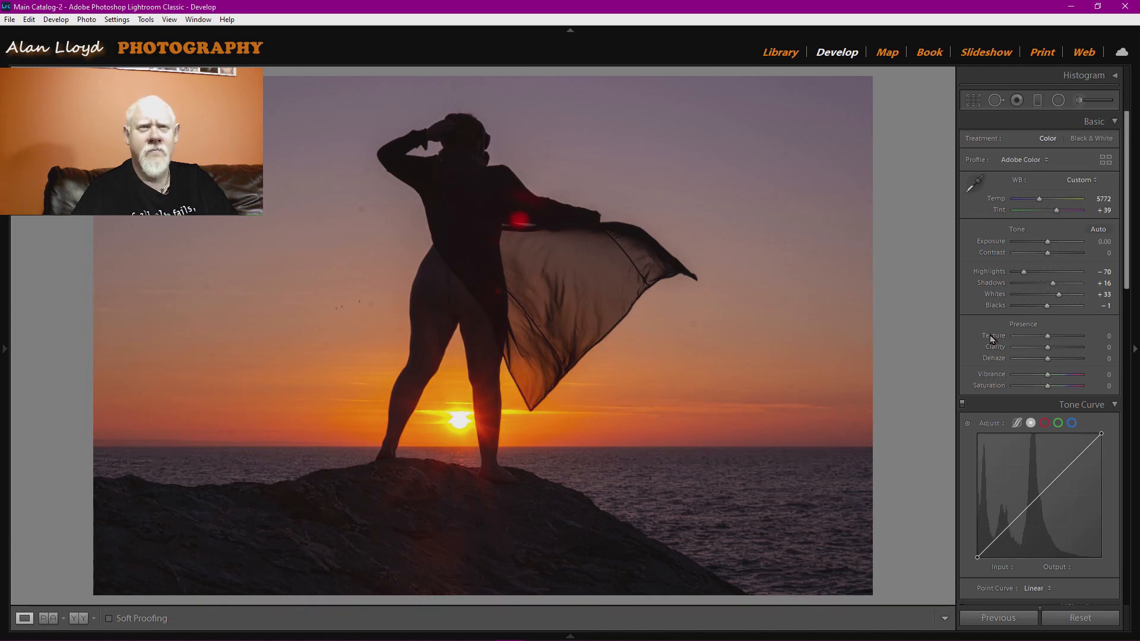
# - Heal away the three small dark specks in the sky beside the woman with Spot Removal
pyautogui.click(338, 314)
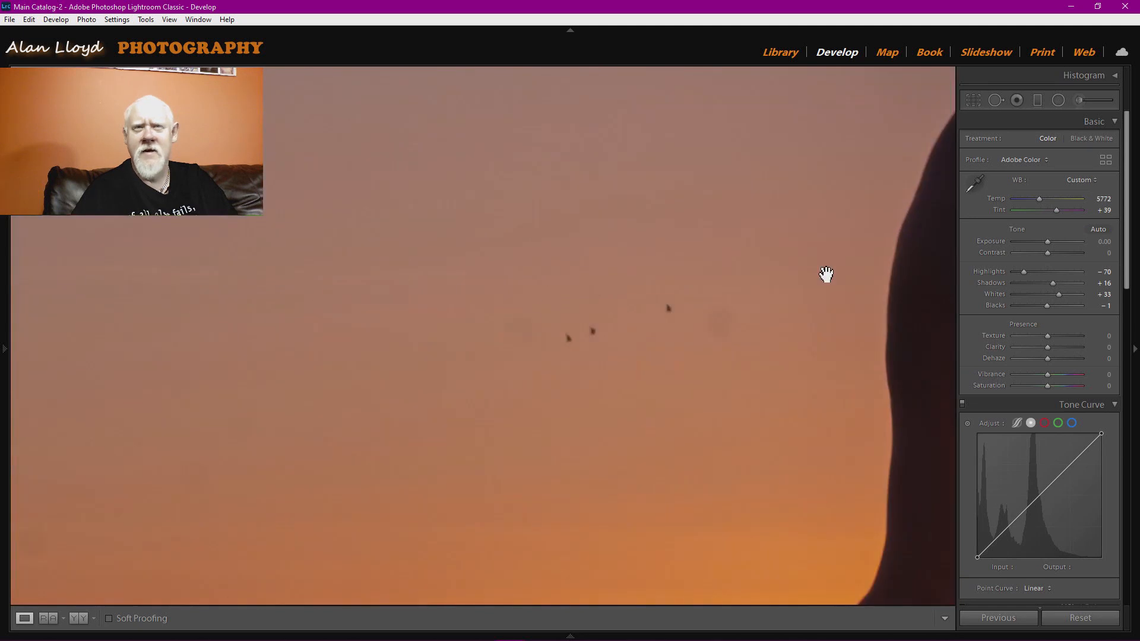
pyautogui.click(996, 100)
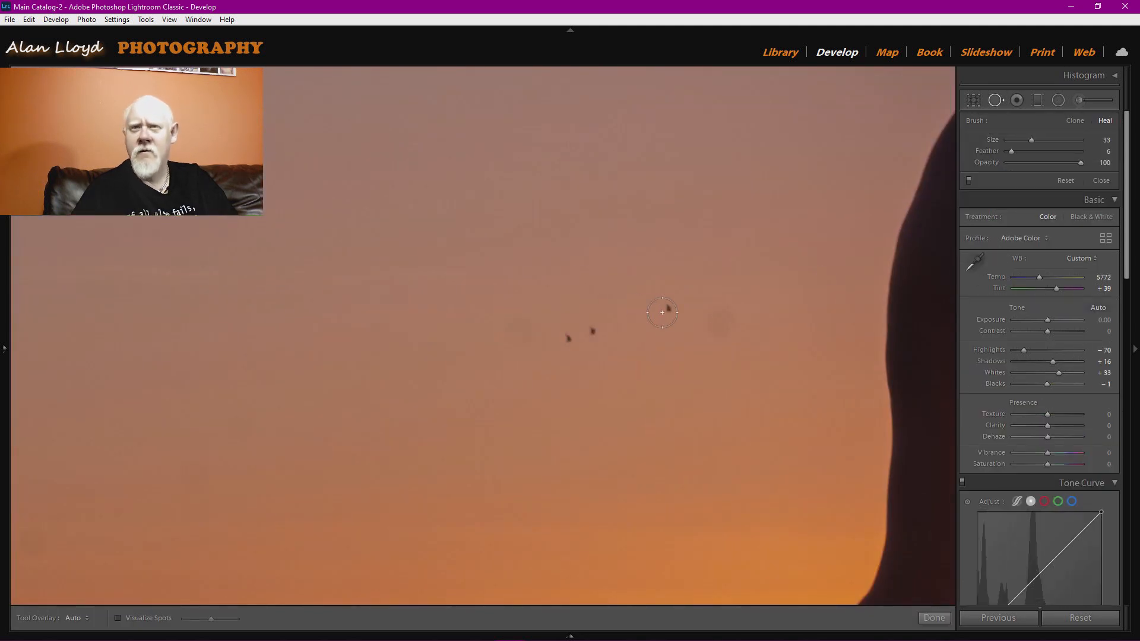
pyautogui.click(667, 309)
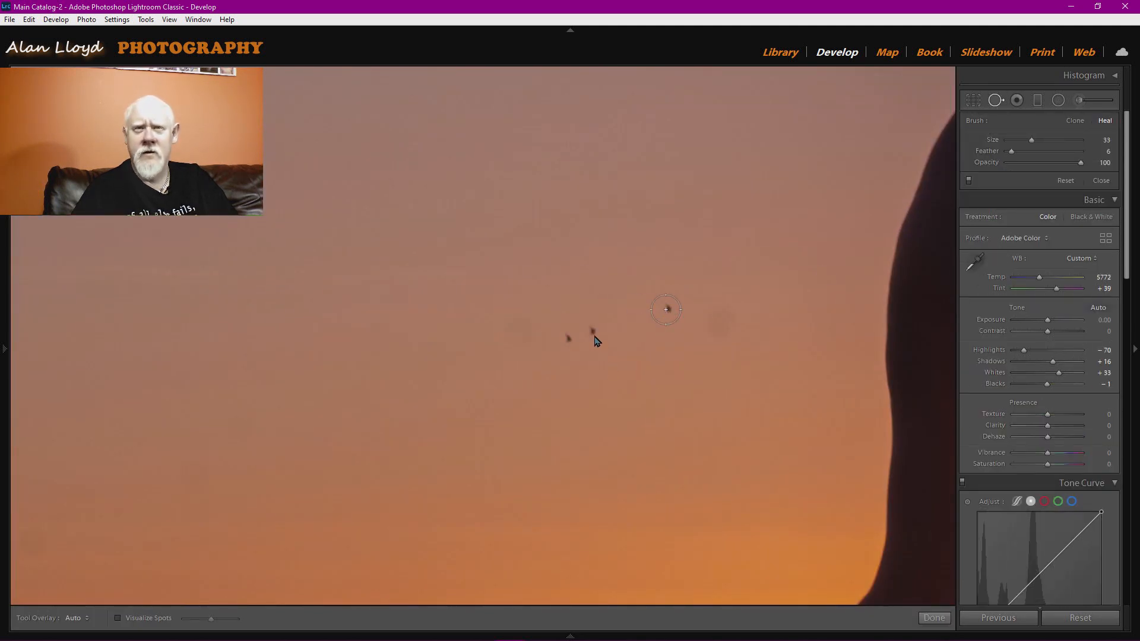
pyautogui.press('/')
pyautogui.click(566, 340)
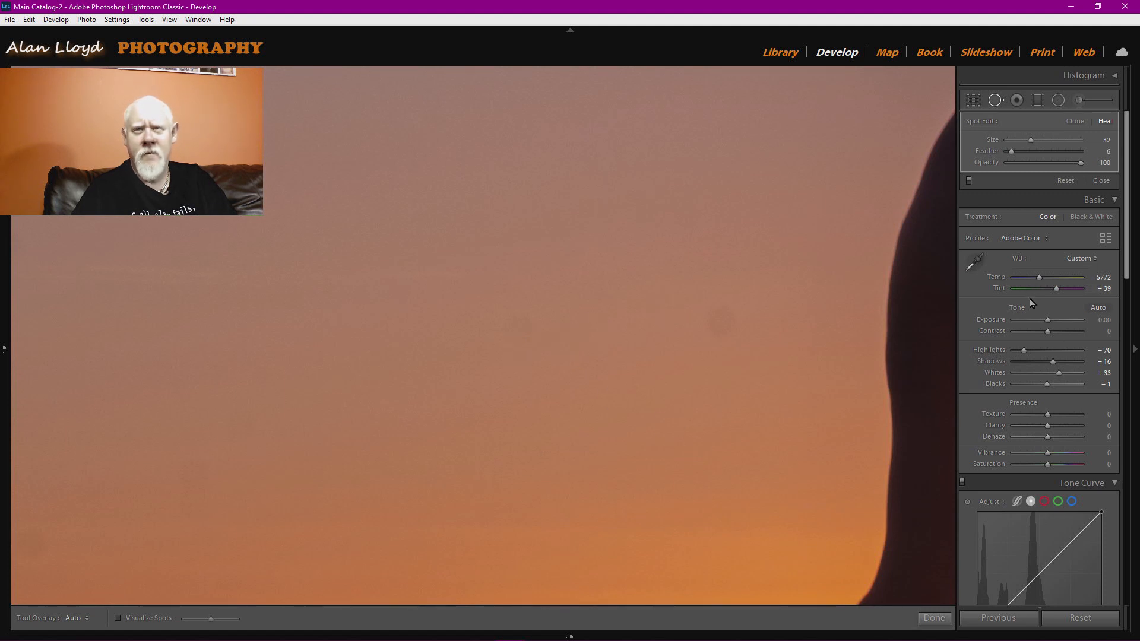
pyautogui.click(935, 617)
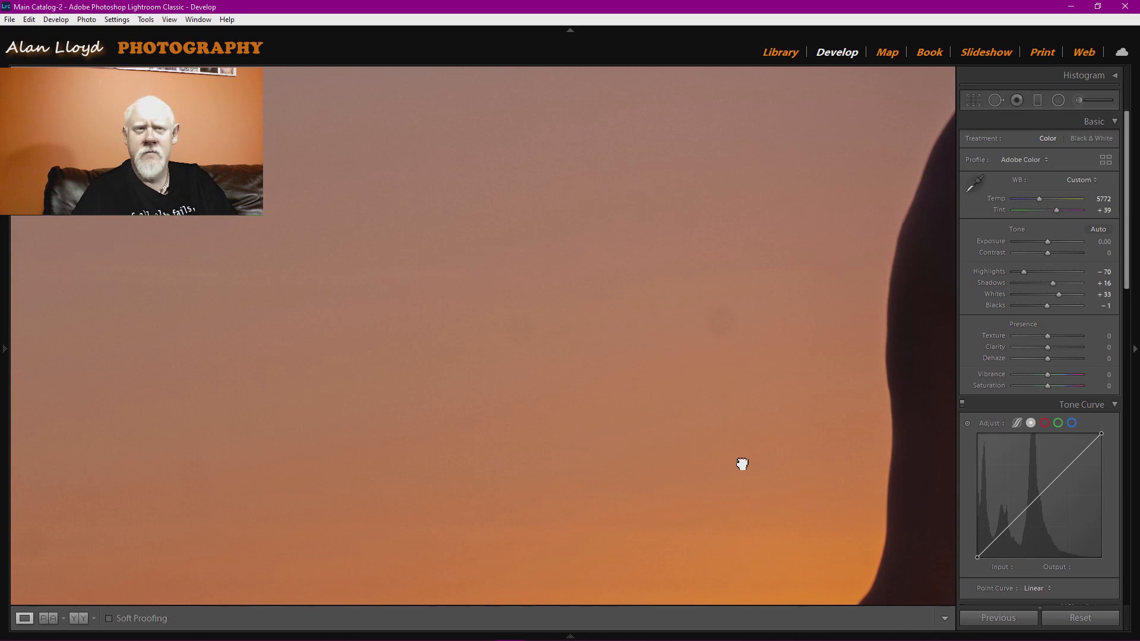
pyautogui.click(743, 464)
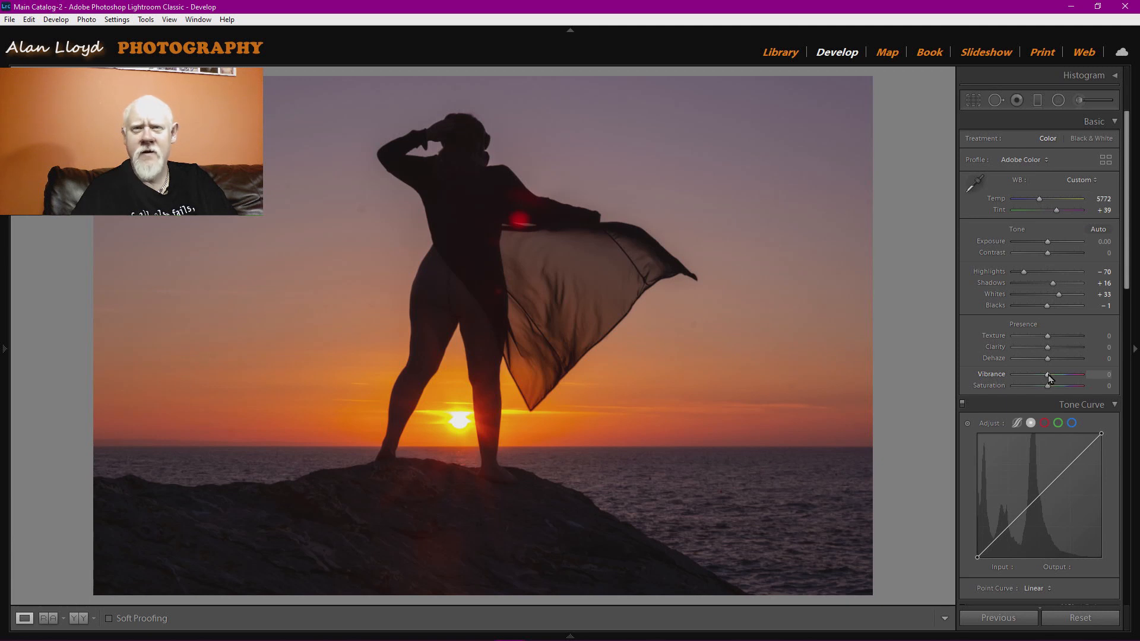
# - Set the Vibrance to +30 and the Saturation to +32
pyautogui.moveTo(1049, 378); pyautogui.dragTo(1063, 379)
pyautogui.moveTo(1061, 375); pyautogui.dragTo(1058, 375)
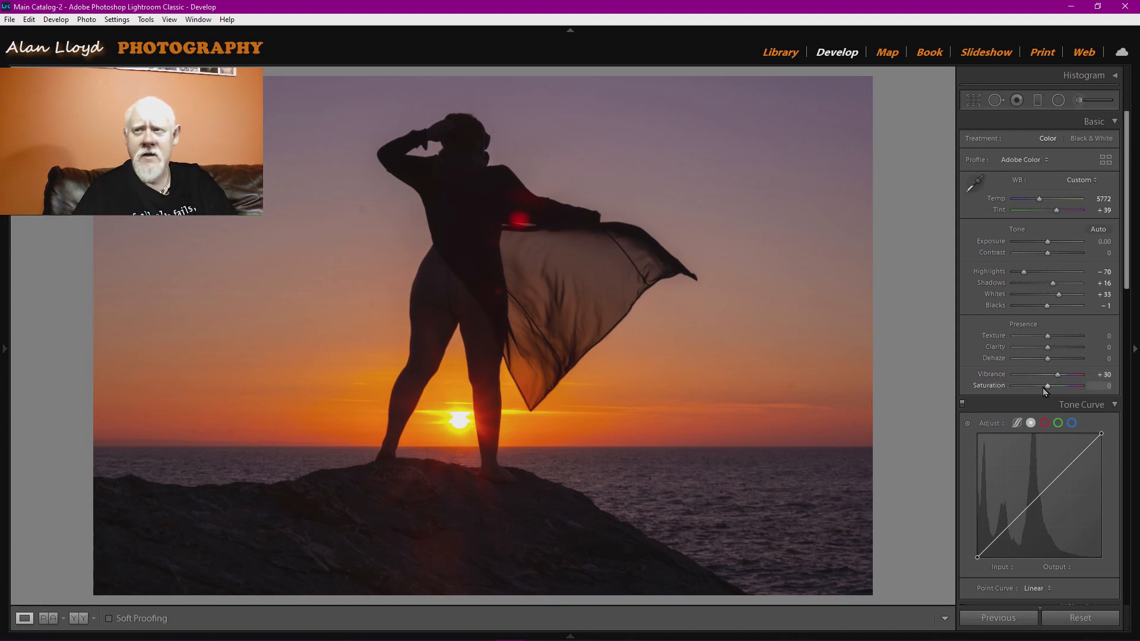
pyautogui.moveTo(1047, 387)
pyautogui.mouseDown()
pyautogui.moveTo(1081, 388)
pyautogui.moveTo(1059, 394)
pyautogui.mouseUp()
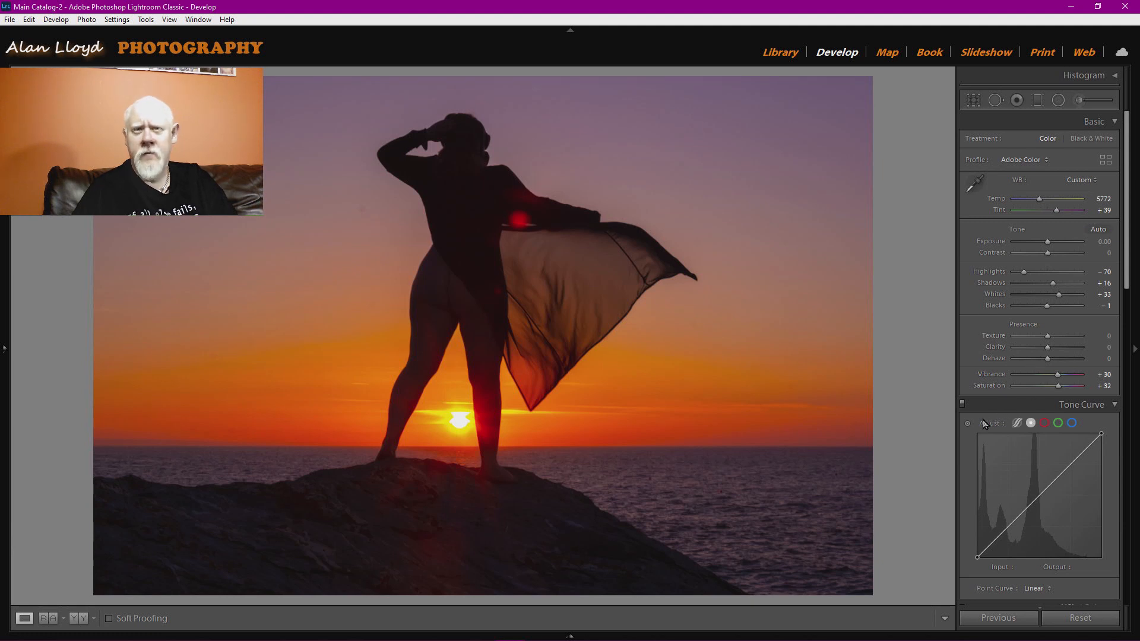
pyautogui.scroll(-3, 989, 418)
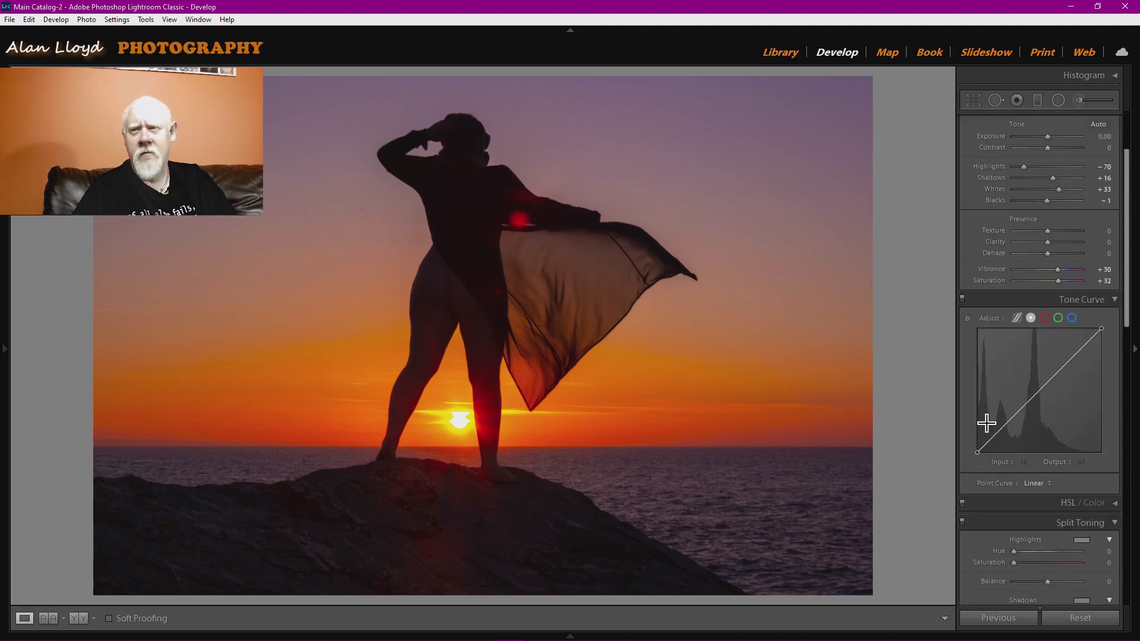
# - Apply the Medium Contrast preset to the photo's point curve
pyautogui.click(1039, 485)
pyautogui.click(1048, 512)
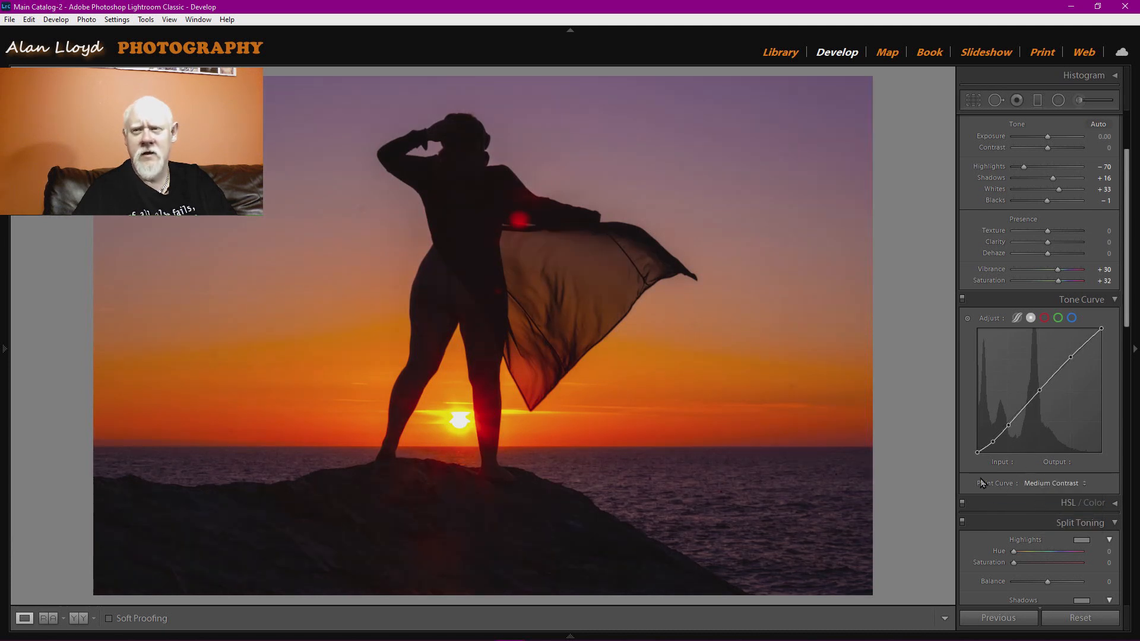
# - Darken the photo's edges with a Highlight Priority post-crop vignette at an Amount of -30
pyautogui.scroll(-3, 995, 476)
pyautogui.scroll(-3, 994, 472)
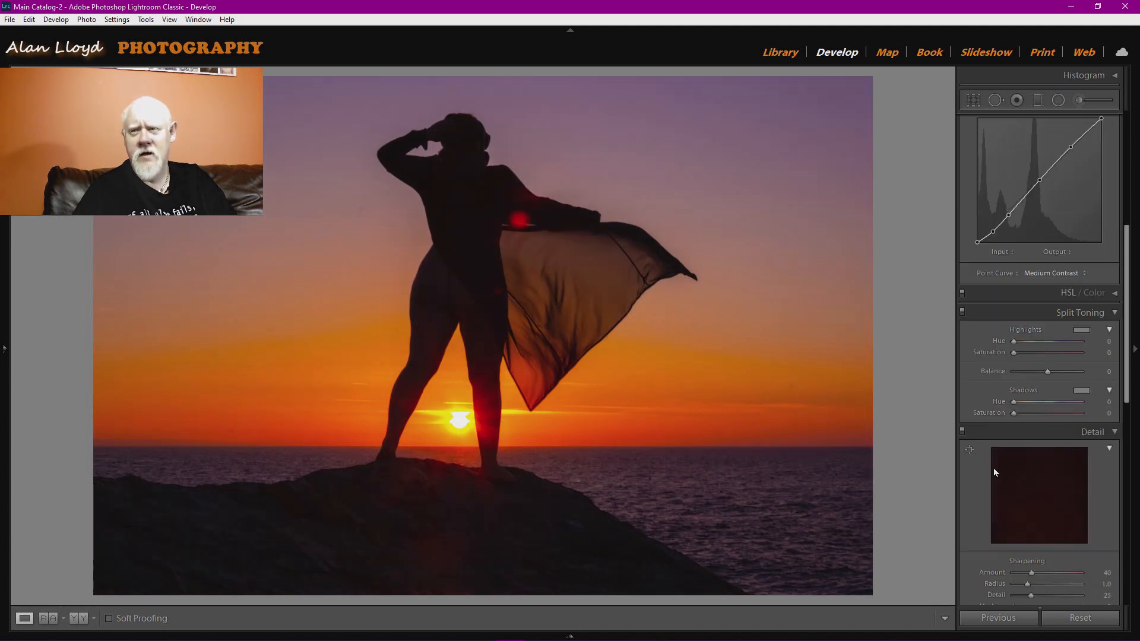
pyautogui.scroll(-3, 996, 472)
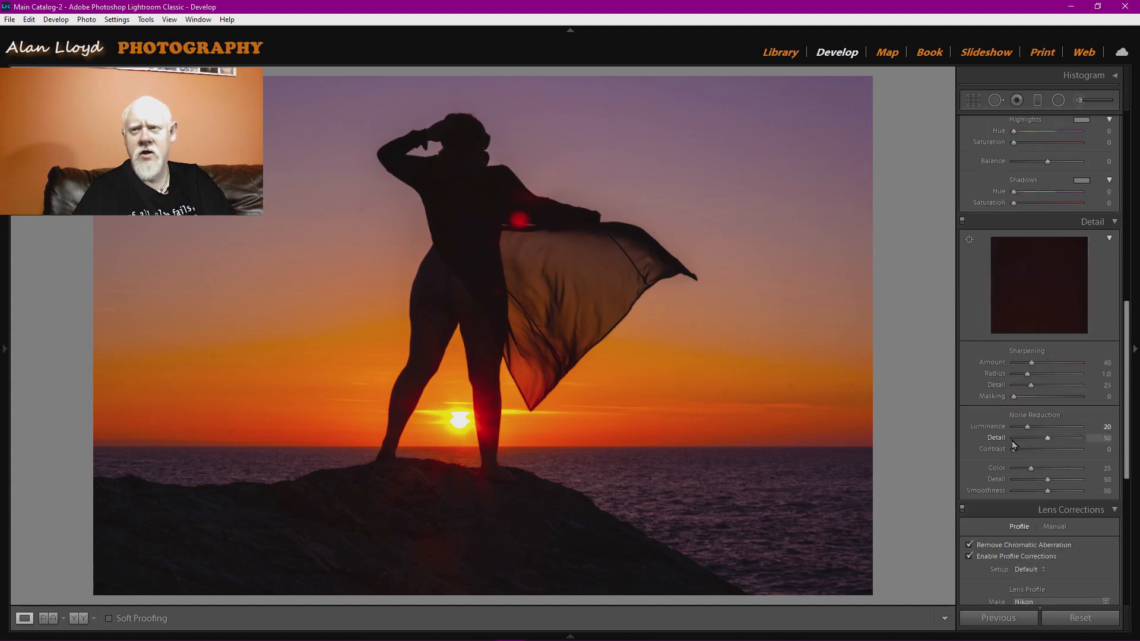
pyautogui.scroll(-5, 1012, 440)
pyautogui.scroll(2, 1015, 449)
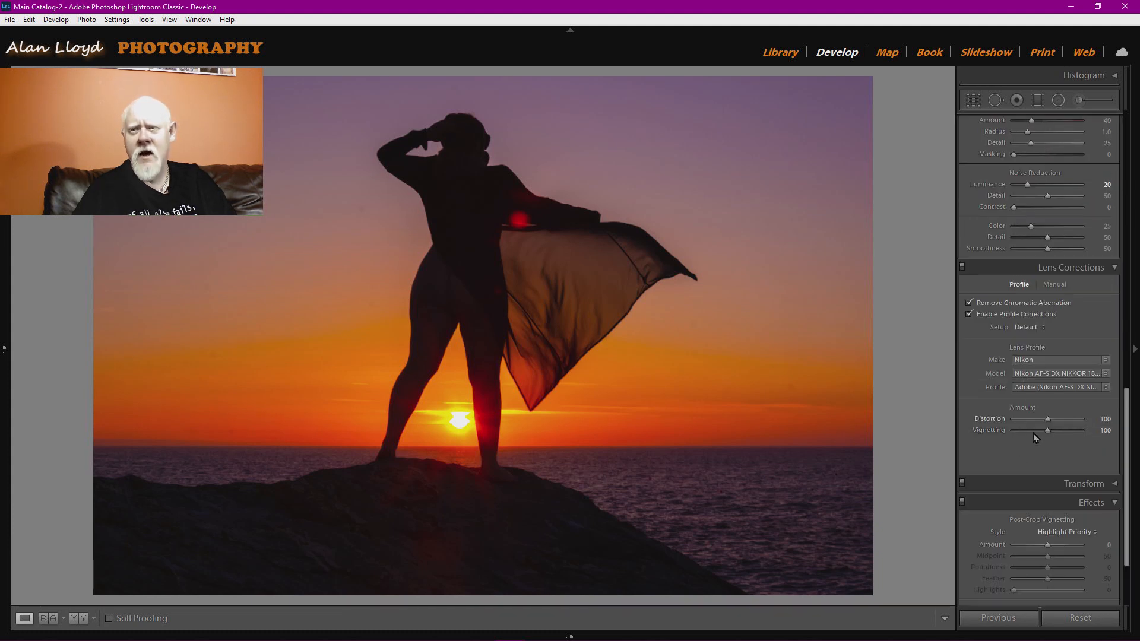
pyautogui.scroll(-3, 1036, 398)
pyautogui.moveTo(1049, 444); pyautogui.dragTo(1038, 446)
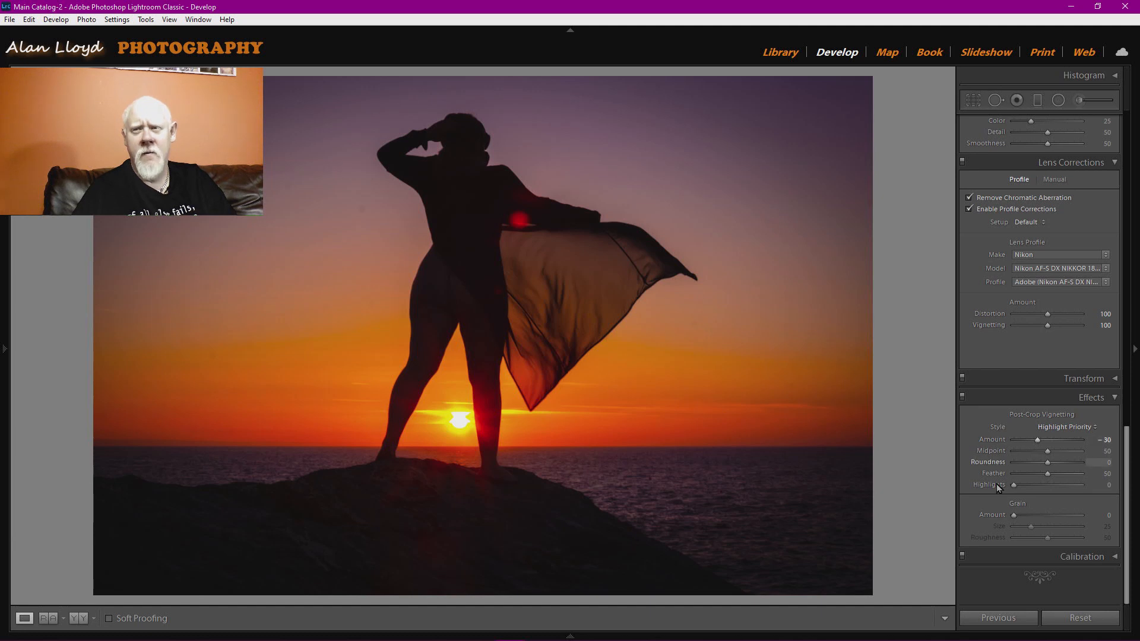
pyautogui.scroll(3, 996, 482)
pyautogui.scroll(10, 995, 482)
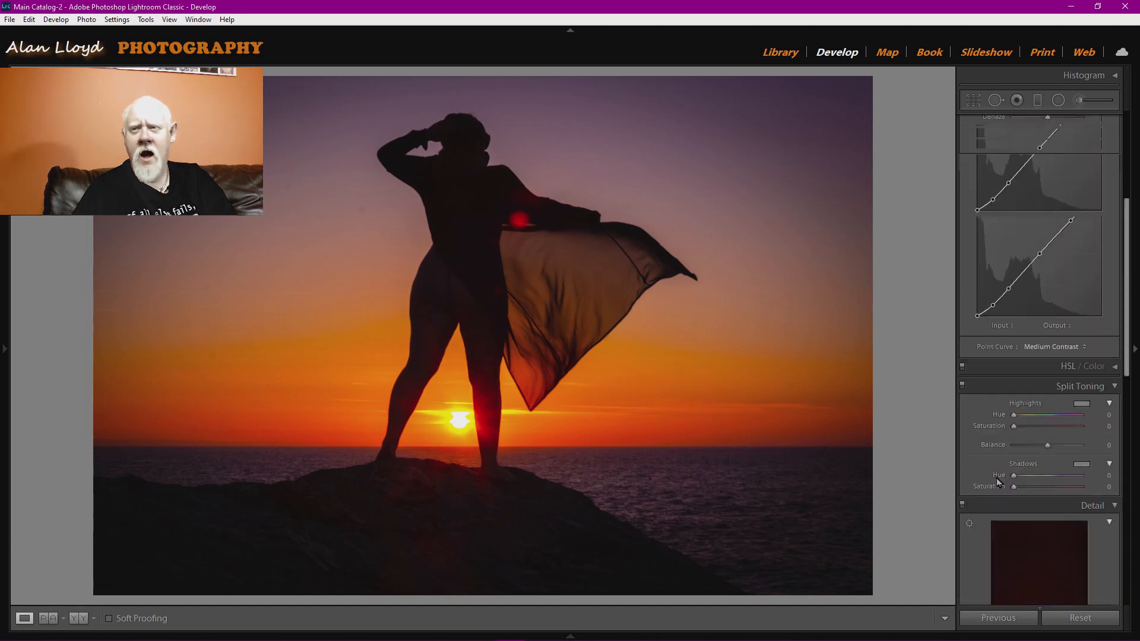